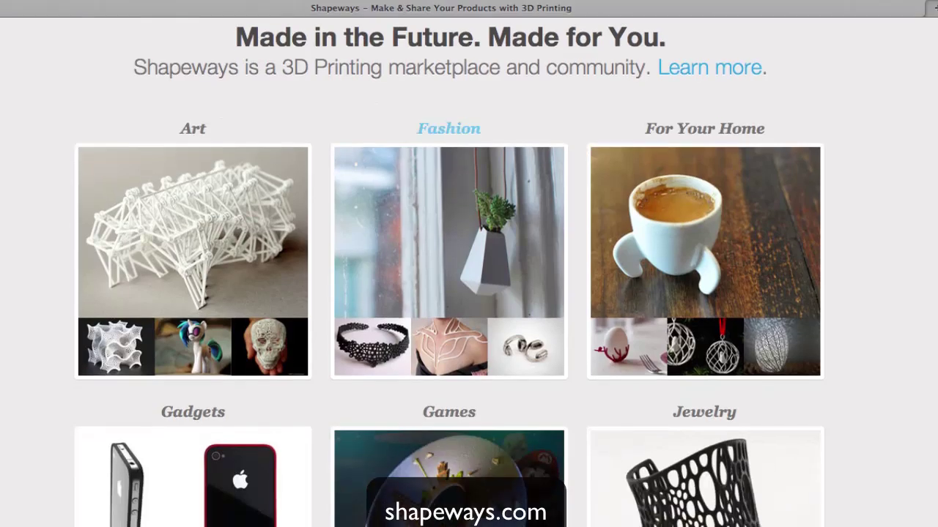
Download the 1stcase iPhone case design from its Thingiverse page to the desktop
scroll(503, 151, down, 5)
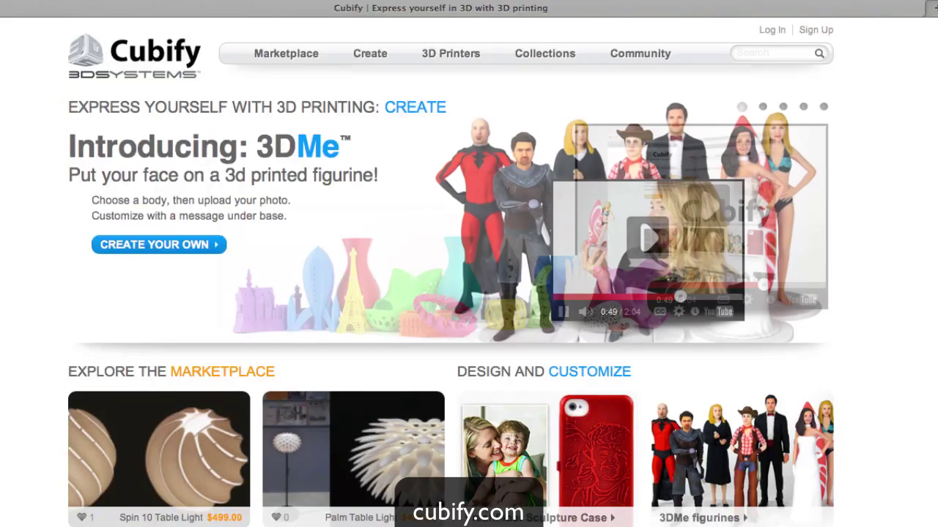
scroll(469, 264, down, 1)
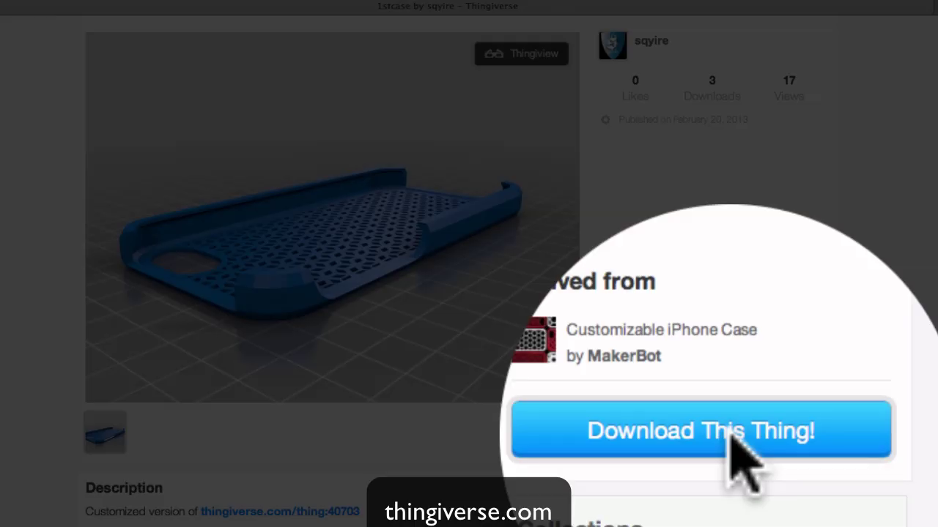
click(726, 433)
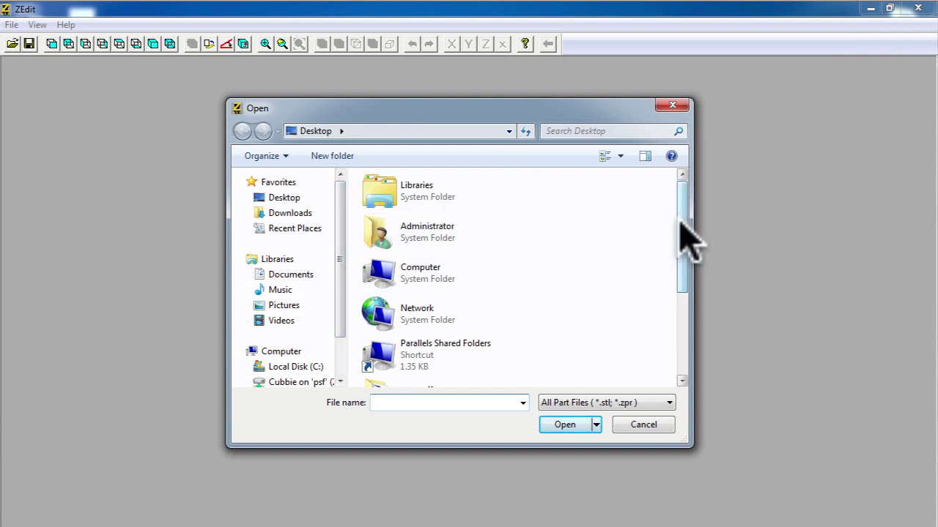
Open makerbot_customizable_iphone_case in ZEdit at scale 1 in millimetres
drag(681, 231, 673, 335)
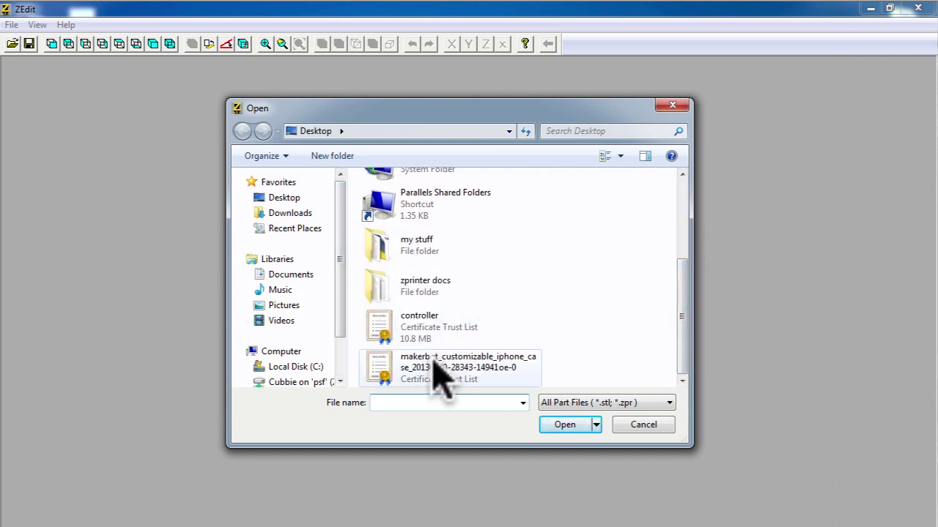
click(458, 368)
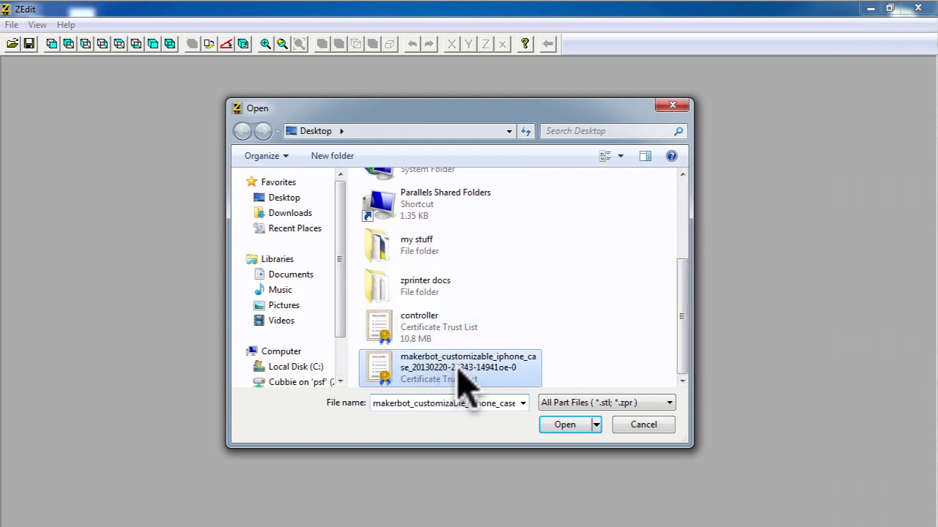
click(561, 425)
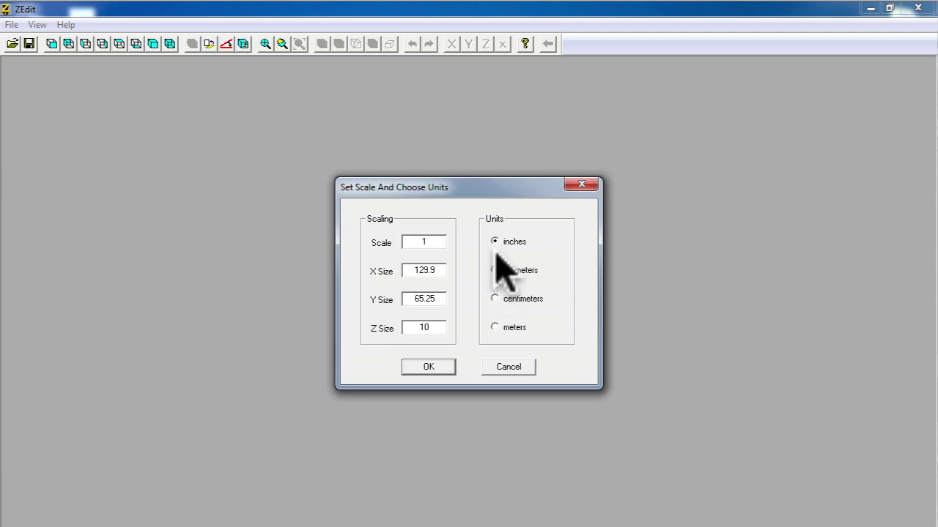
click(428, 366)
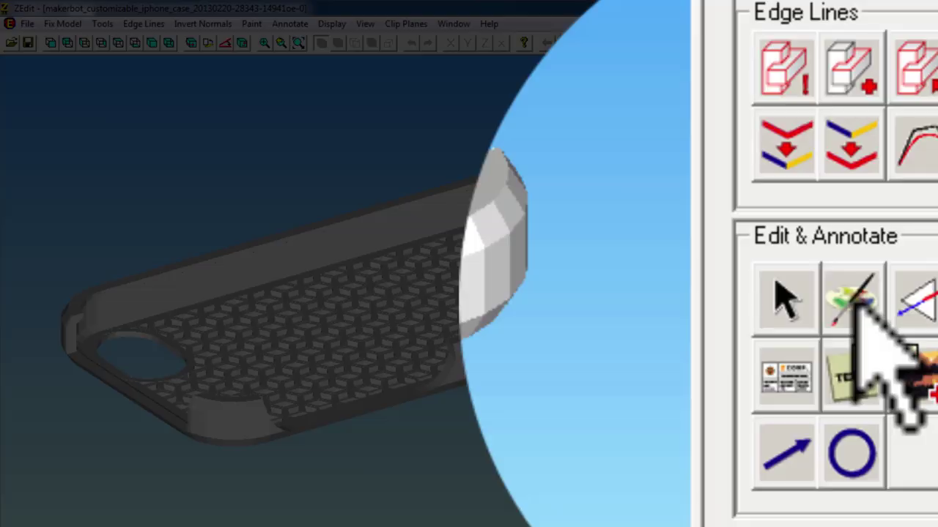
Paint the case shell magenta and save it as pinkiphonecase.zpr
click(851, 300)
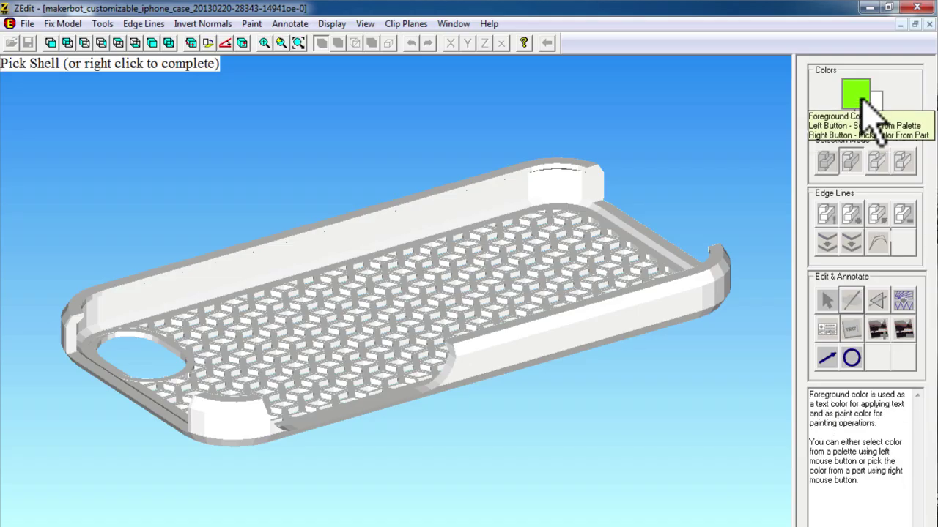
click(860, 96)
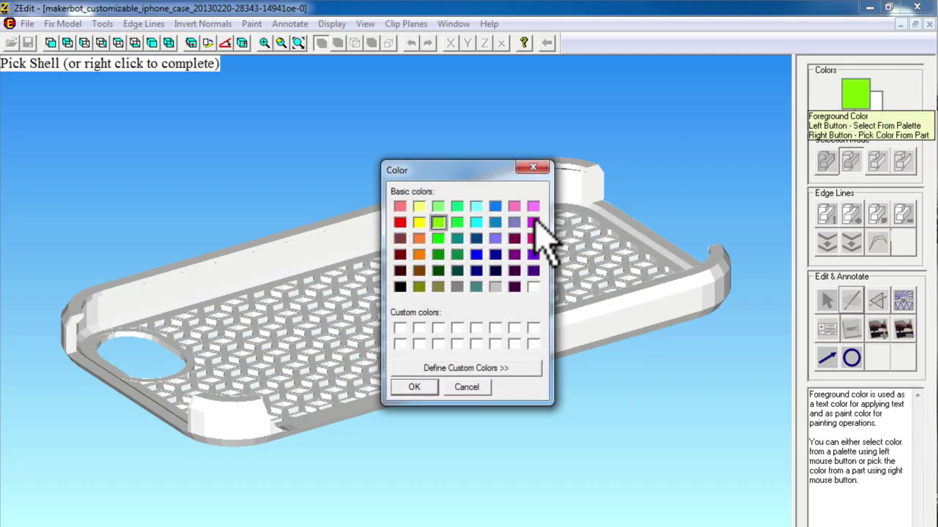
click(415, 387)
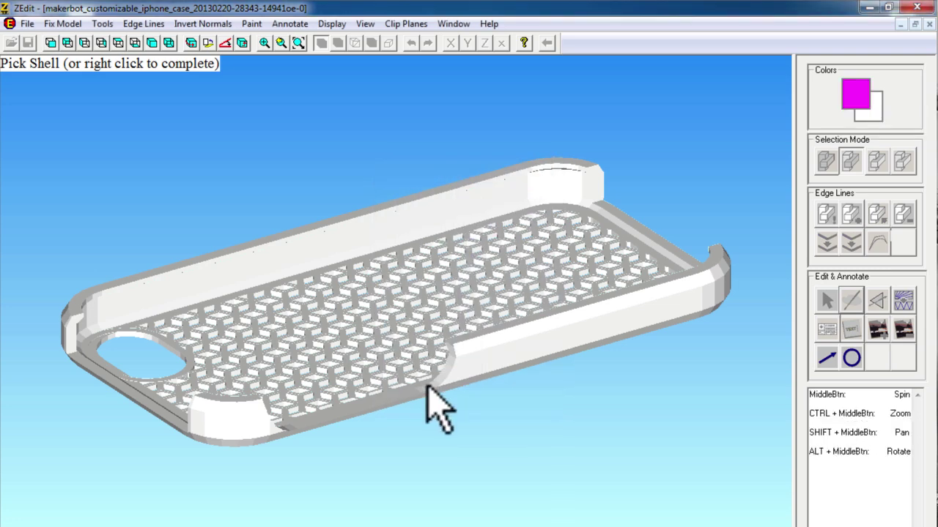
click(404, 235)
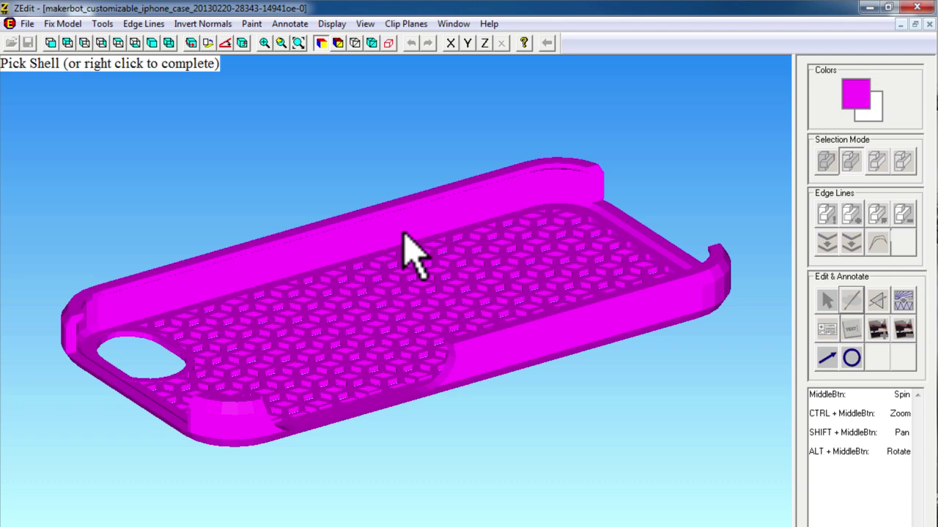
right_click(404, 234)
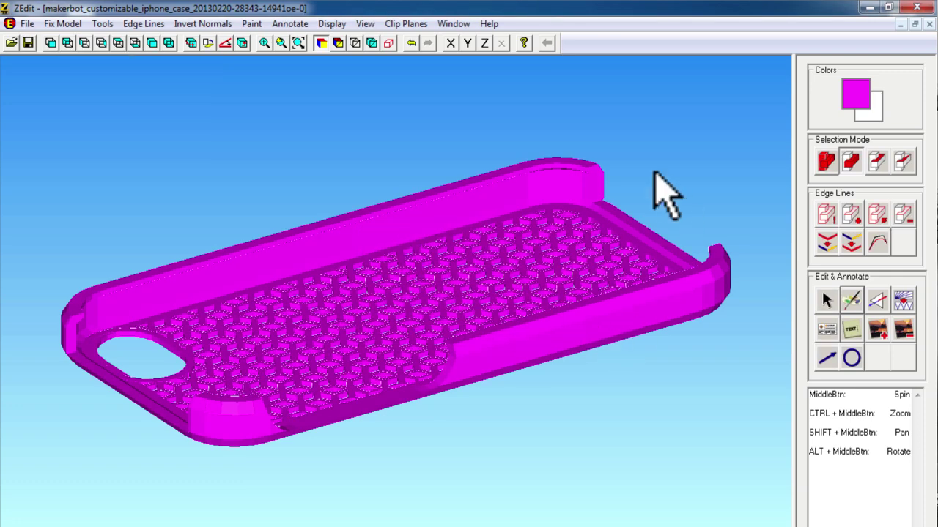
click(28, 24)
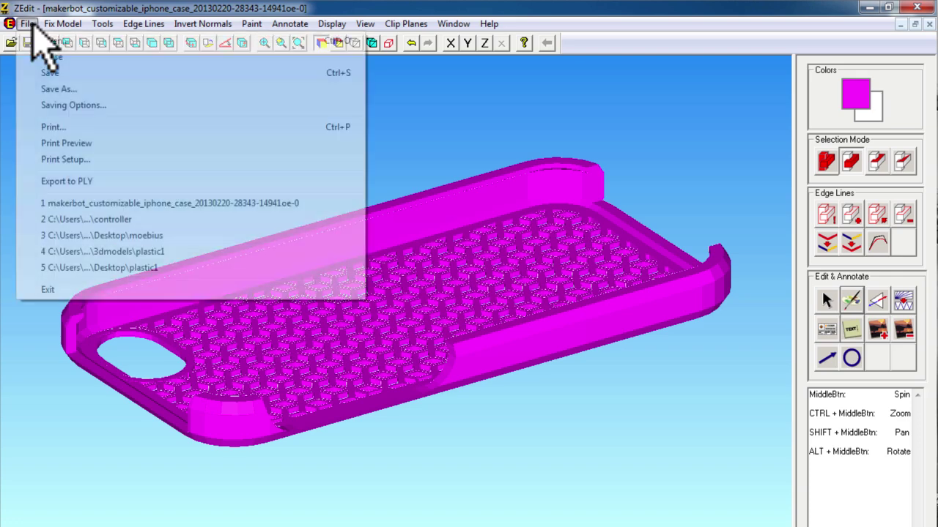
click(48, 88)
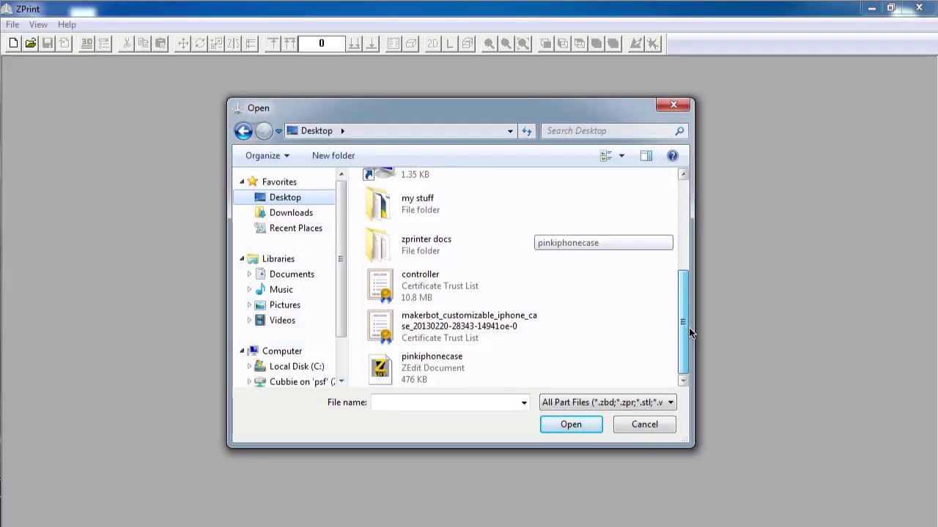
Load pinkiphonecase into the ZPrinter 450 build in millimetres with ZP150 powder
double_click(423, 366)
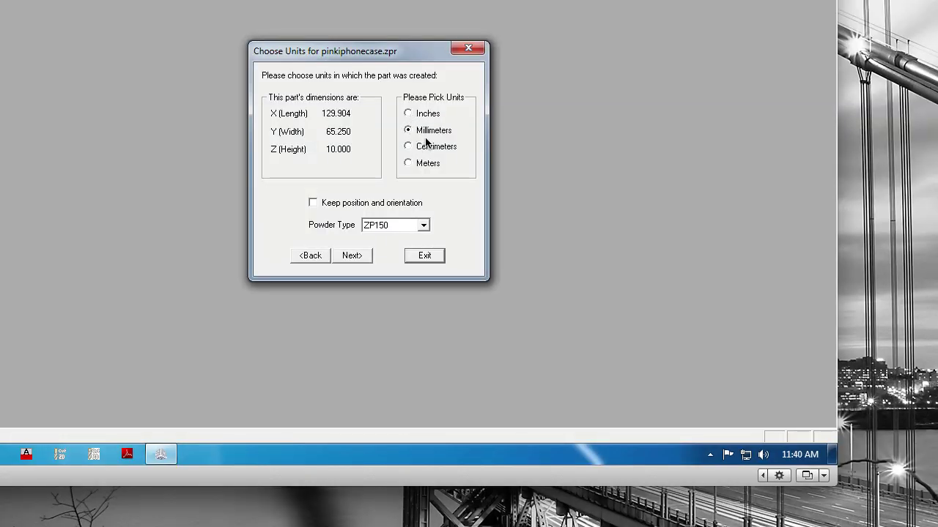
click(422, 226)
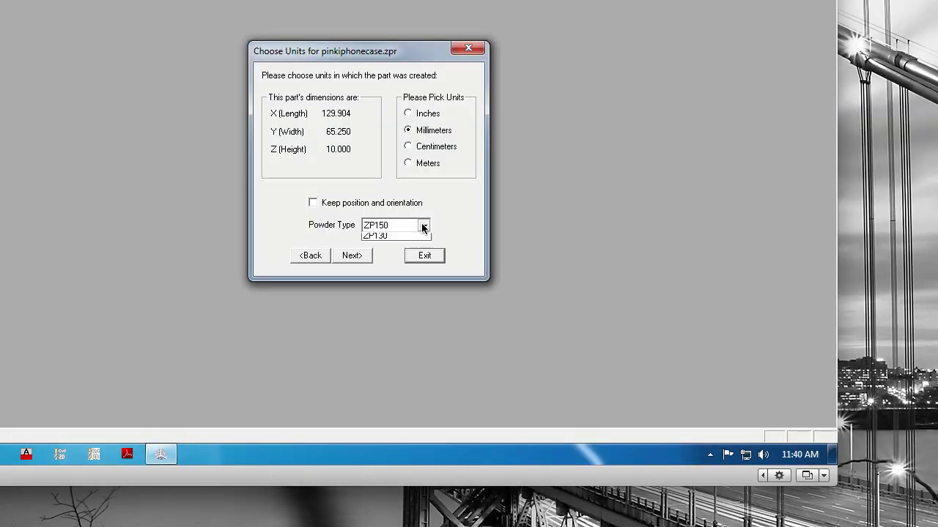
click(415, 238)
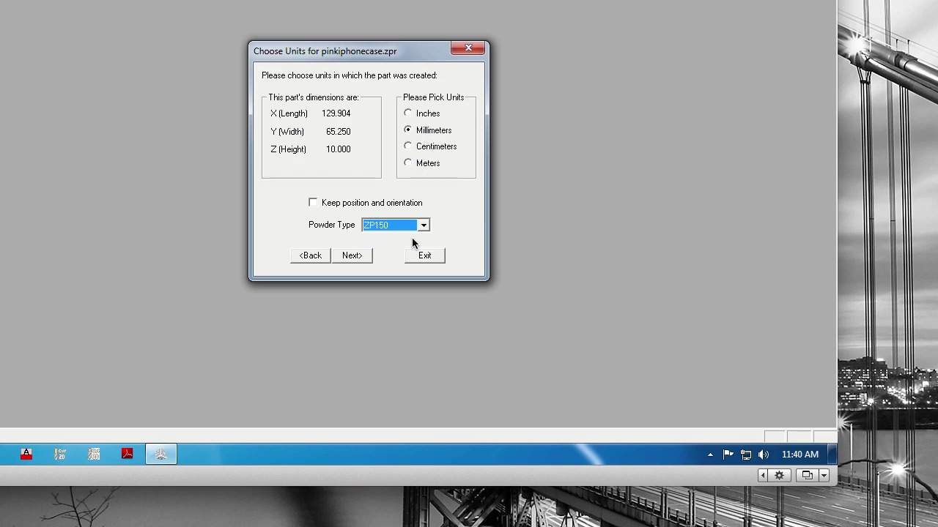
click(352, 255)
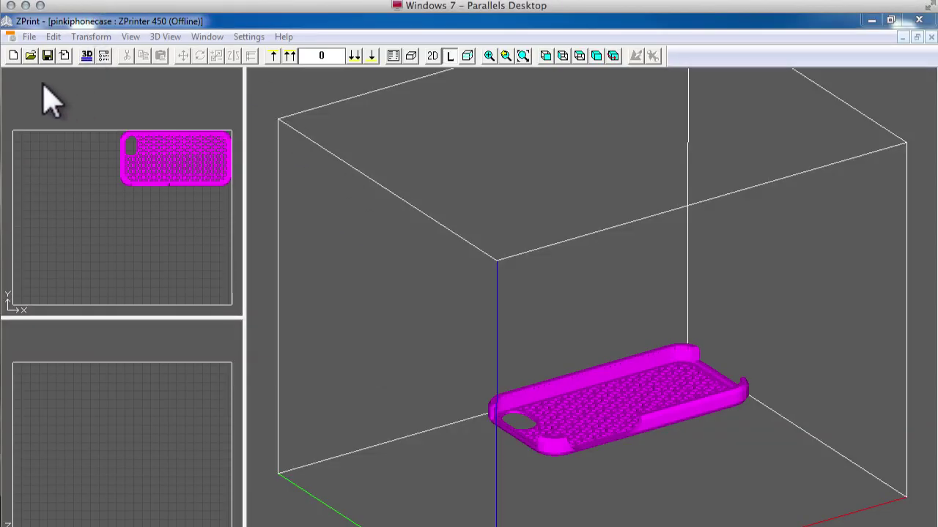
In 3D Print Setup, select a network printer at address 130.111.186.35
click(29, 36)
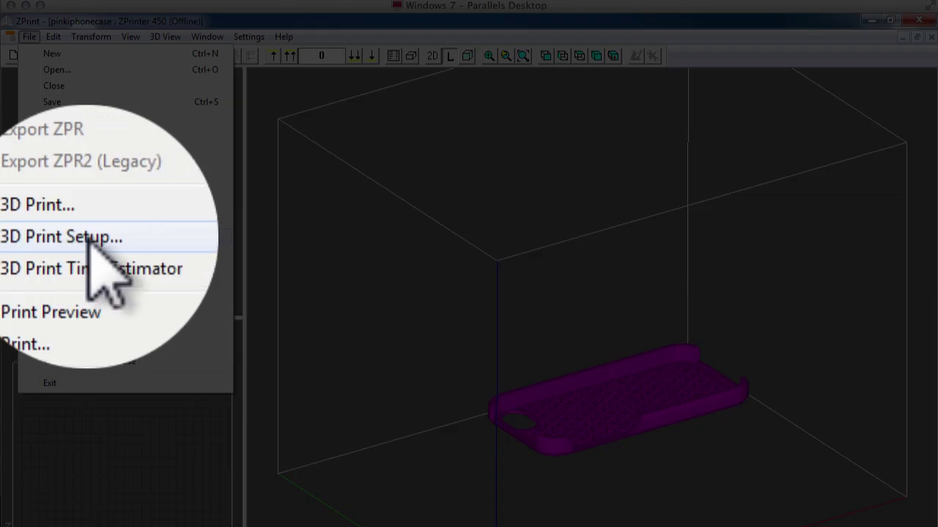
click(76, 237)
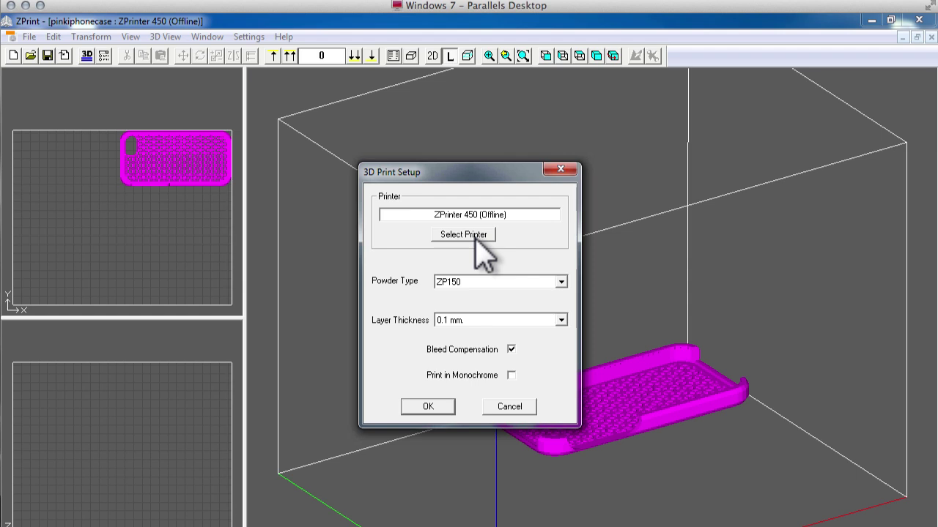
click(482, 235)
click(390, 231)
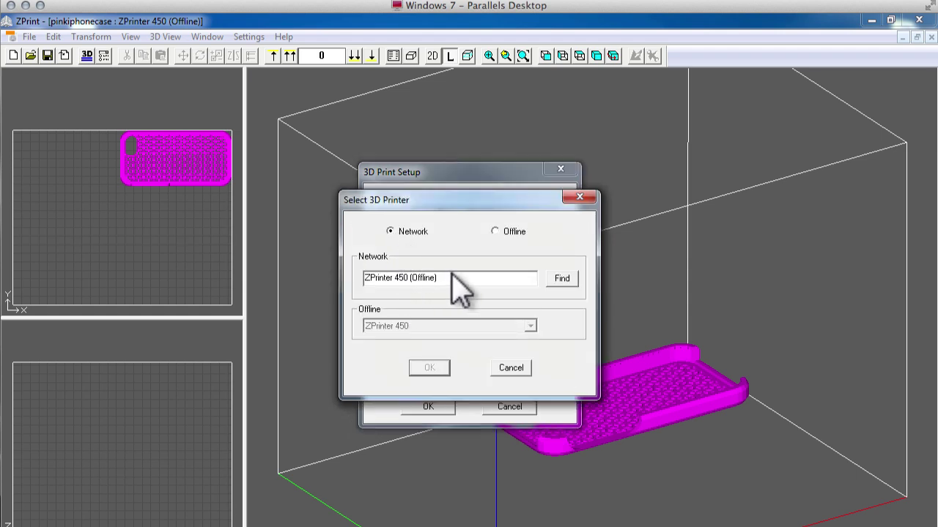
drag(452, 275, 317, 265)
text(130.)
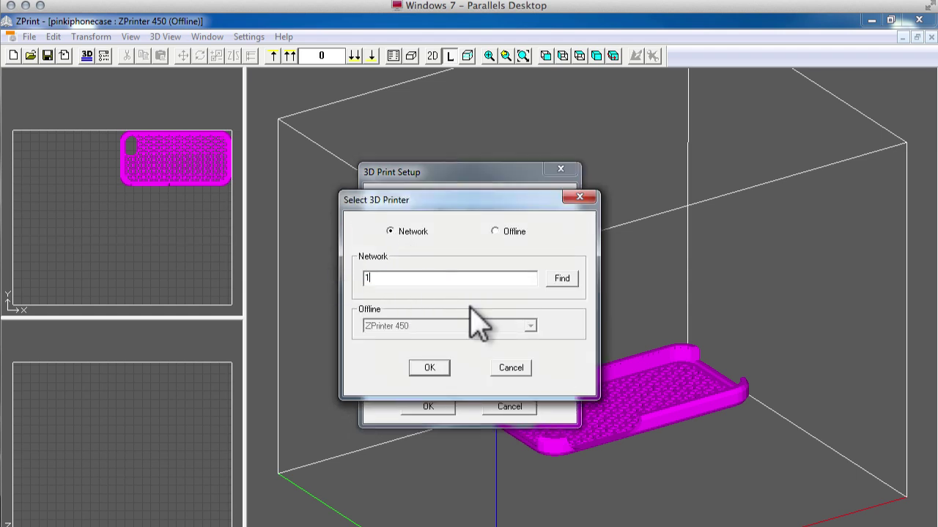
text(111.186.35)
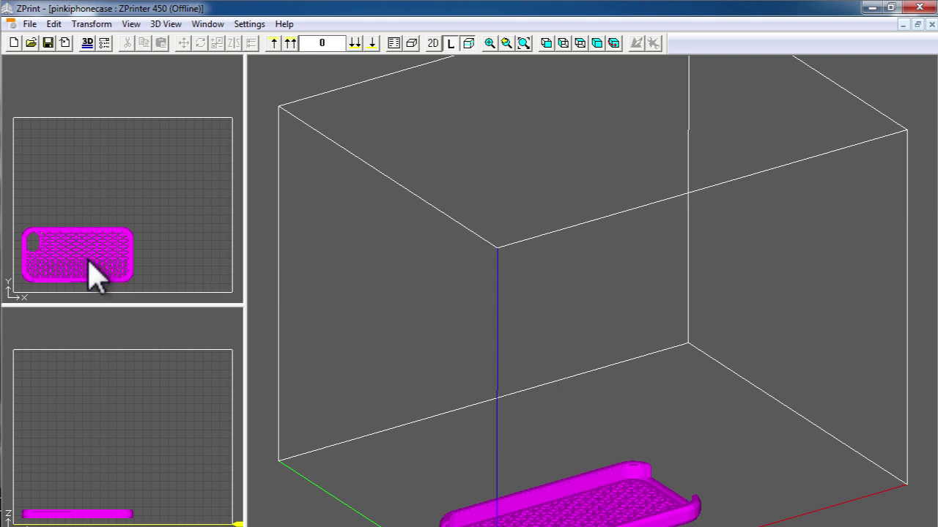
Drag the pink case in the top and front views toward the tray's far end
mouse_move(88, 258)
mouse_down()
mouse_move(104, 256)
mouse_move(85, 264)
mouse_up()
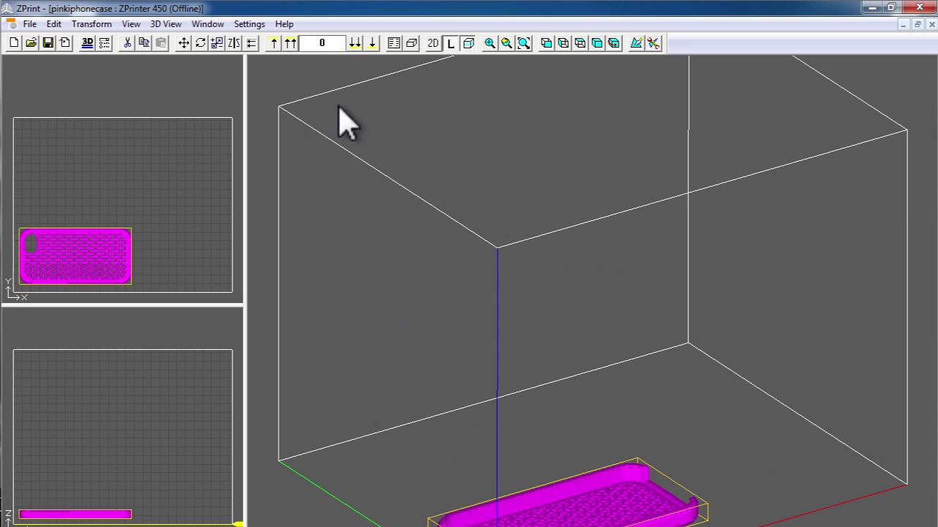
click(311, 443)
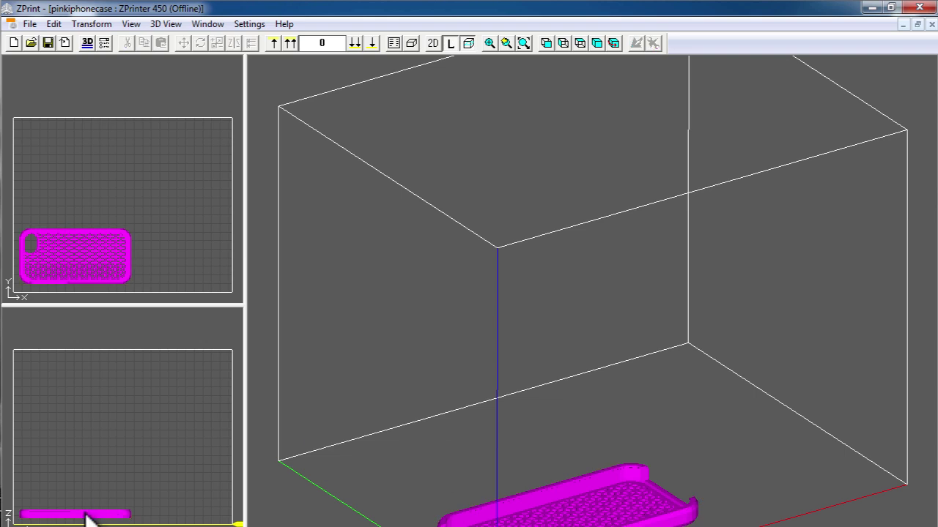
drag(86, 512, 181, 520)
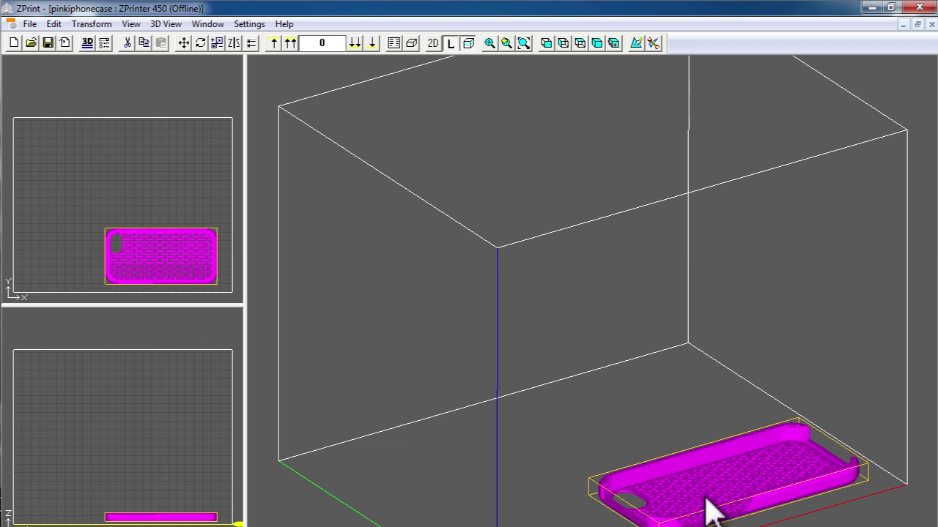
click(201, 43)
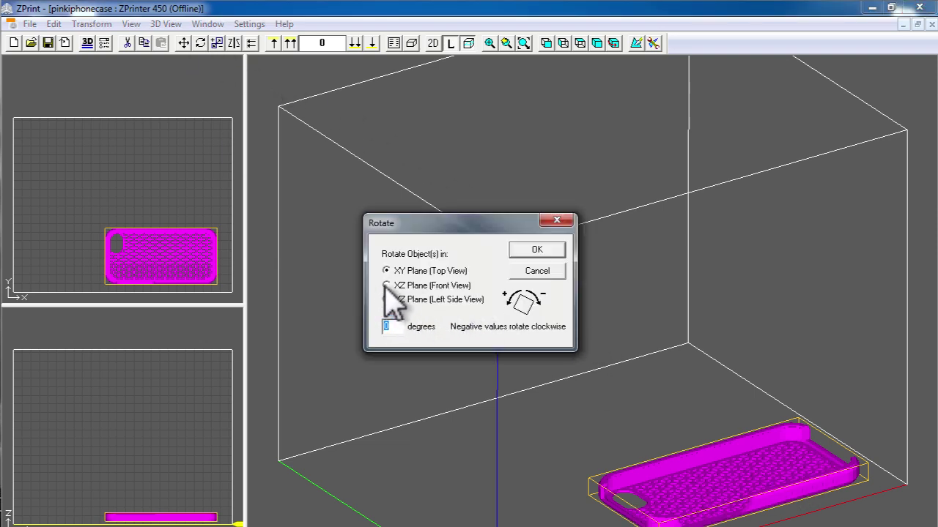
Rotate the case 90 degrees in the XY plane so it lies front-to-back
text(90)
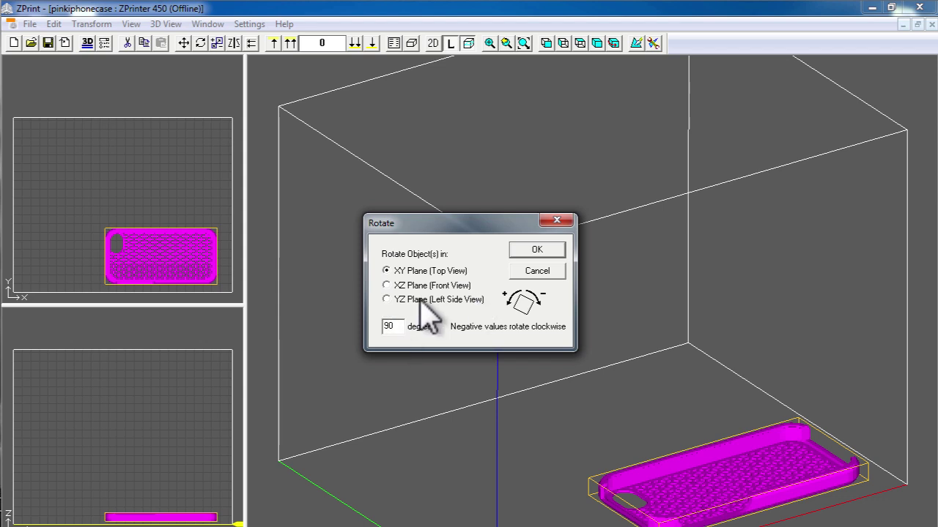
key(Return)
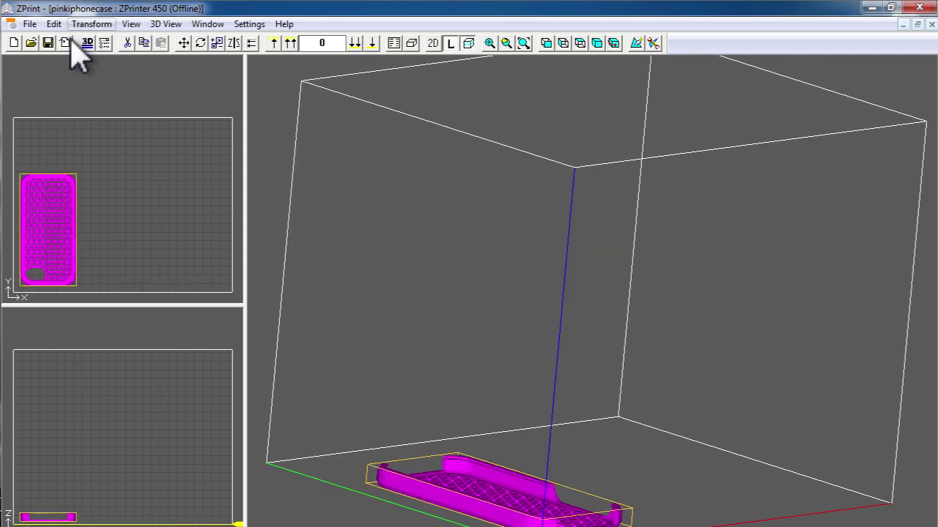
click(54, 24)
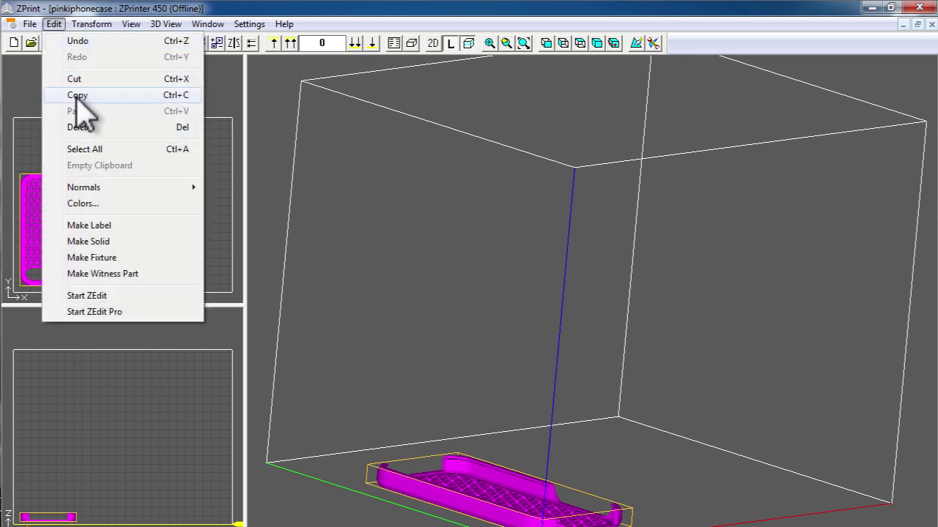
Copy the phone case and paste three copies into the build
click(77, 96)
click(132, 198)
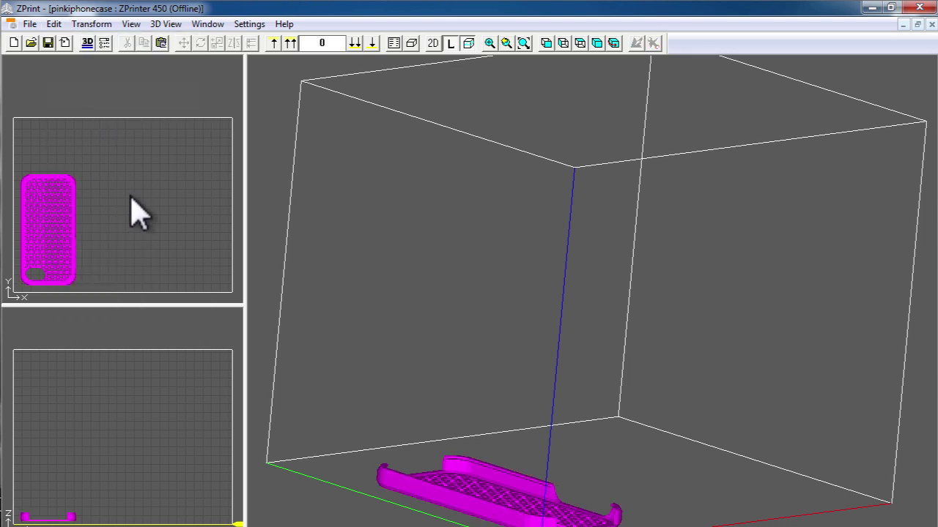
key(ctrl+v)
key(ctrl+v)
key(ctrl+v)
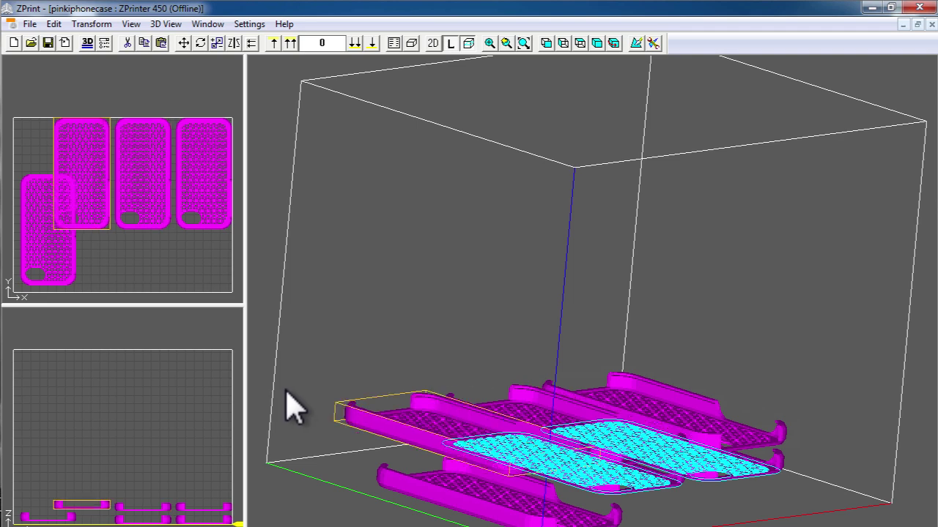
key(ctrl+v)
key(ctrl+v)
key(ctrl+v)
key(ctrl+v)
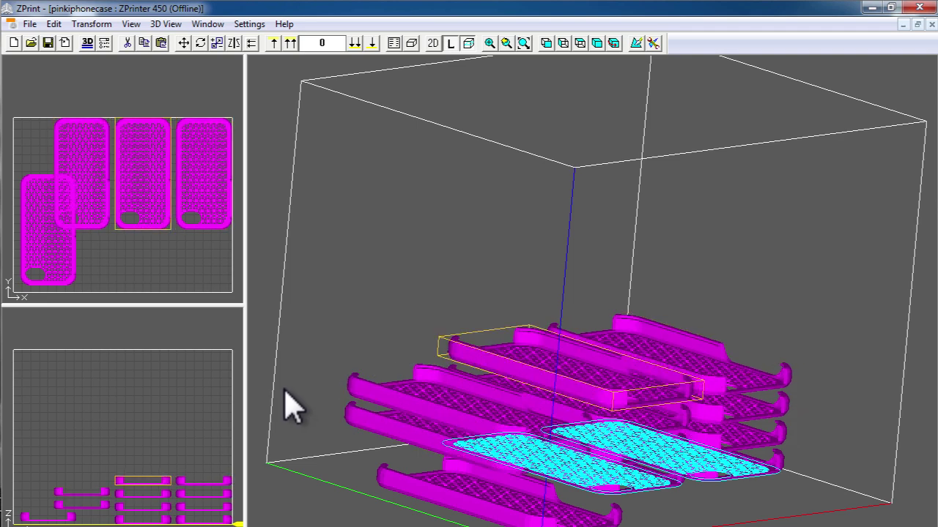
key(ctrl+v)
key(ctrl+v)
key(ctrl+v)
key(ctrl+v)
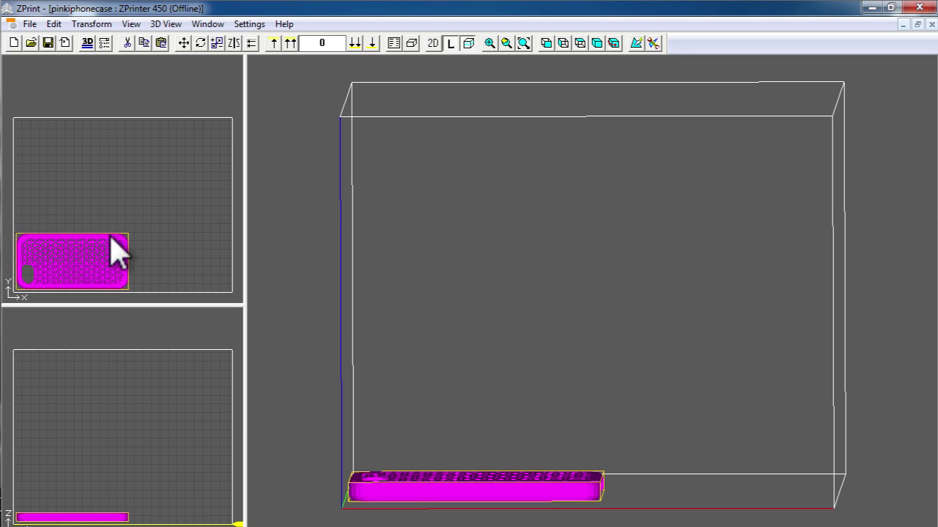
Generate a support fixture around the case with default settings, then deselect it
click(56, 24)
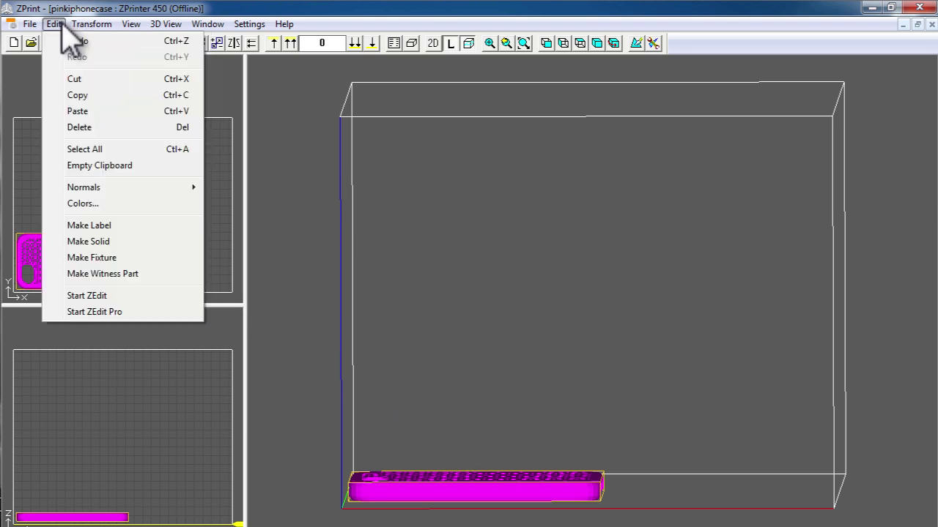
click(113, 258)
drag(268, 44, 361, 72)
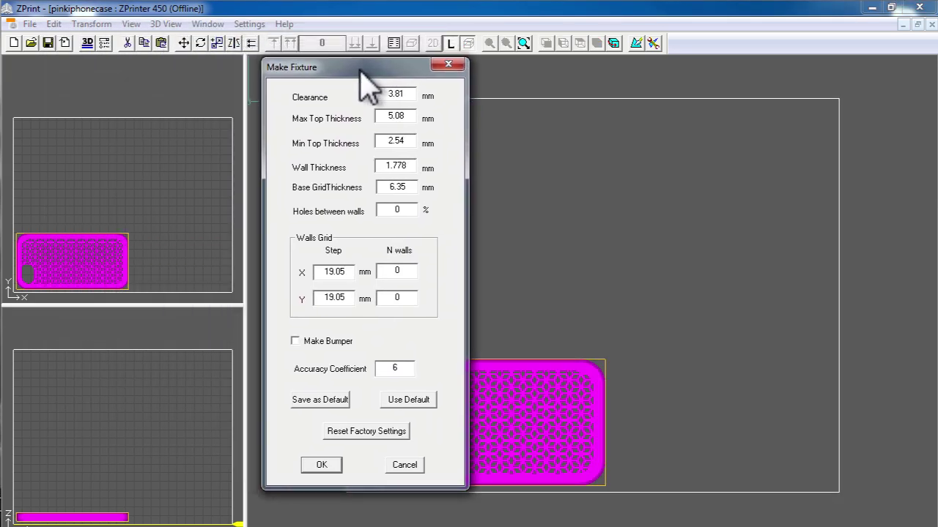
click(327, 467)
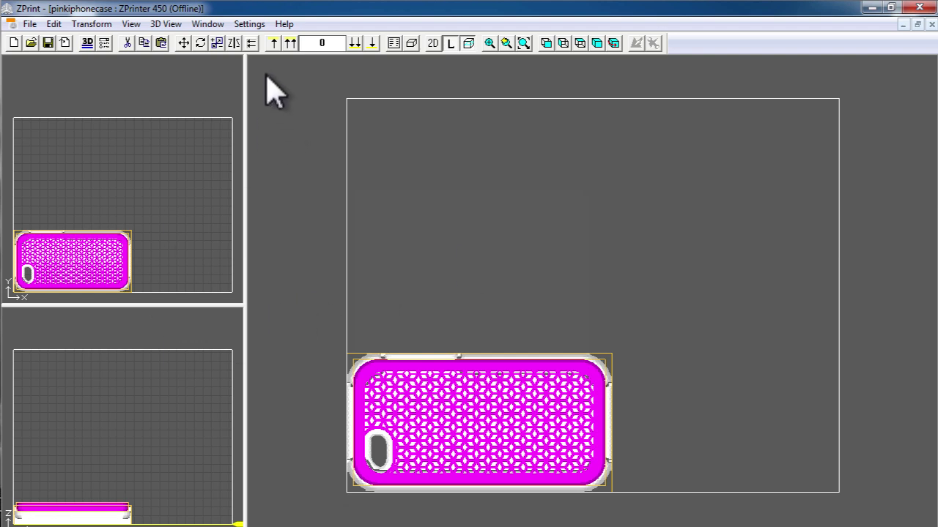
click(448, 318)
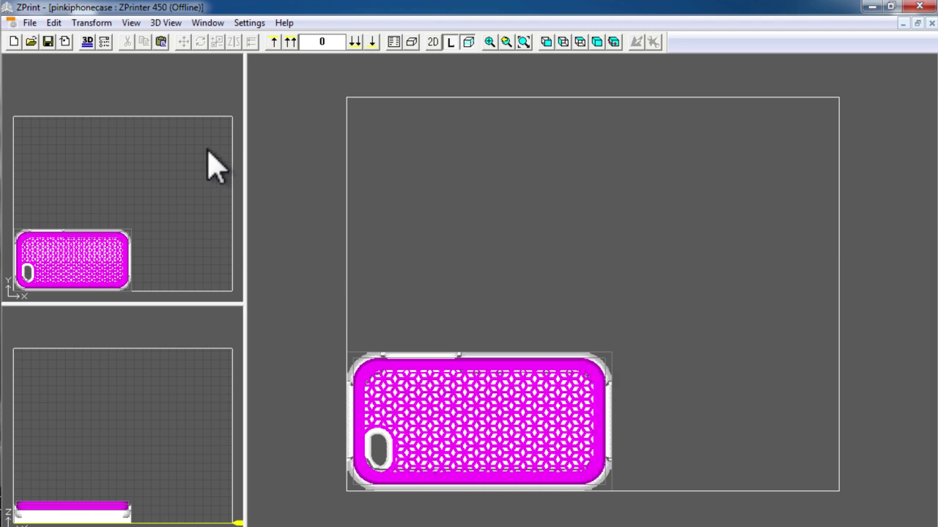
click(30, 22)
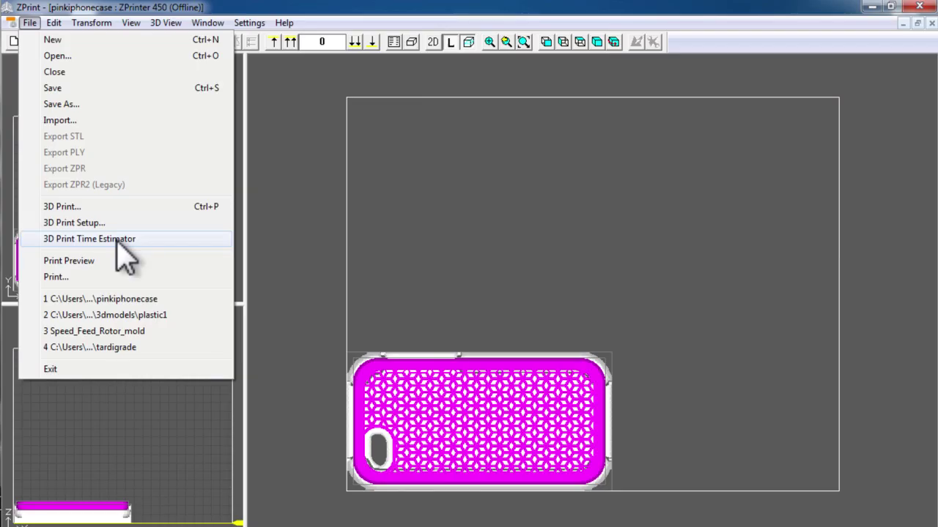
Estimate print time: about 1 h 16 min monochrome and 1 h 27 min colour
click(117, 182)
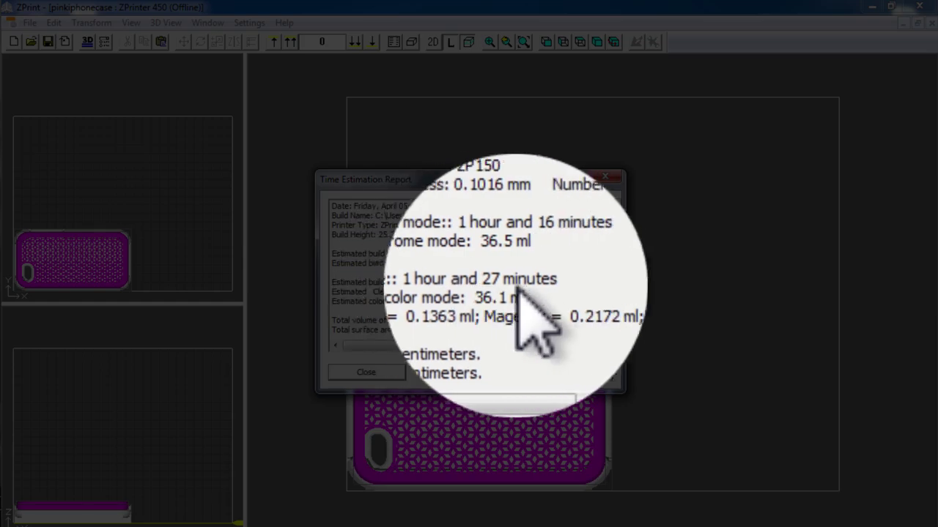
scroll(540, 303, down, 2)
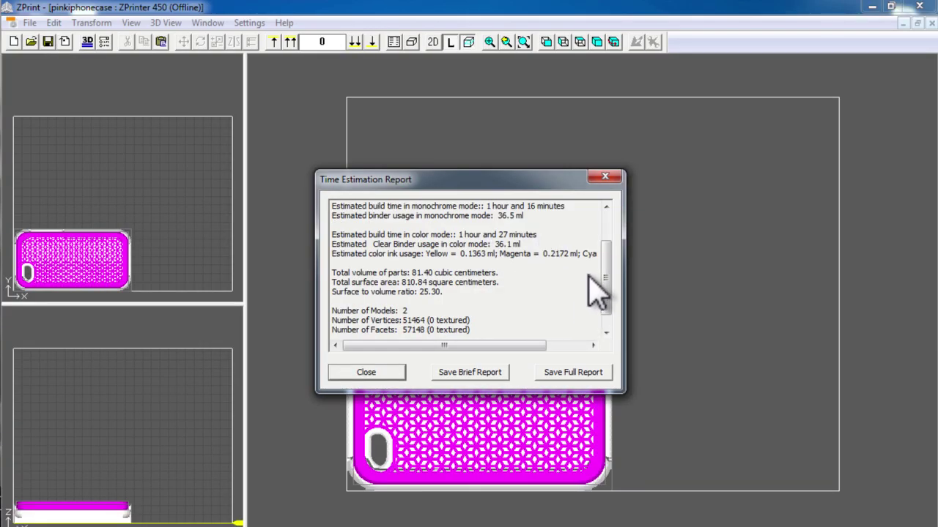